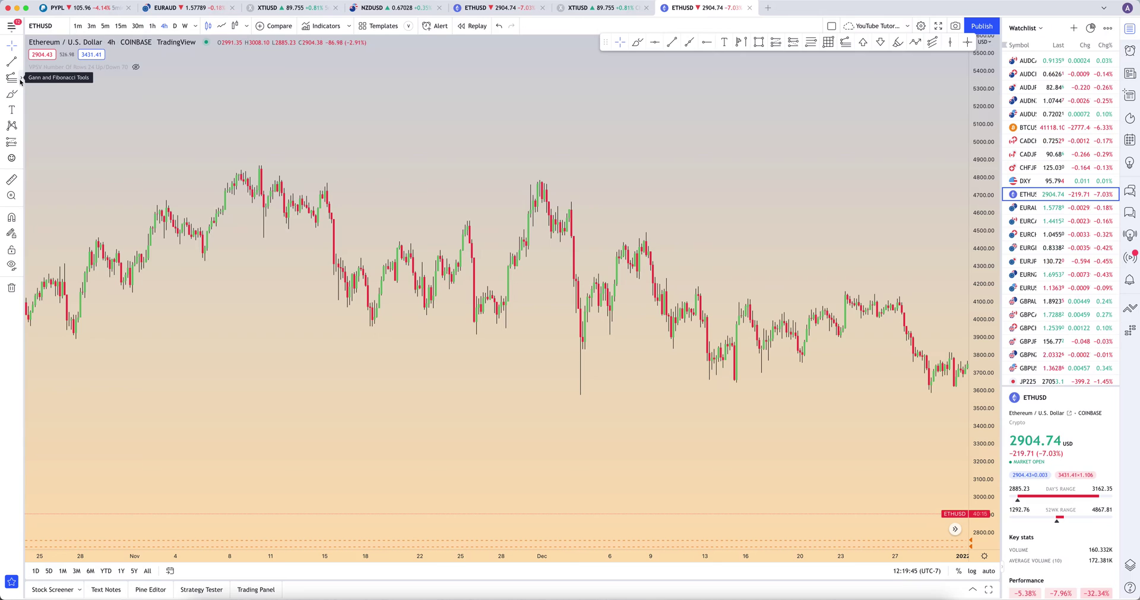
- Draw a sample Trend-Based Fib Extension with points at about 4935, 4232 and 4807
{"action": "left_click", "coordinate": [20, 79]}
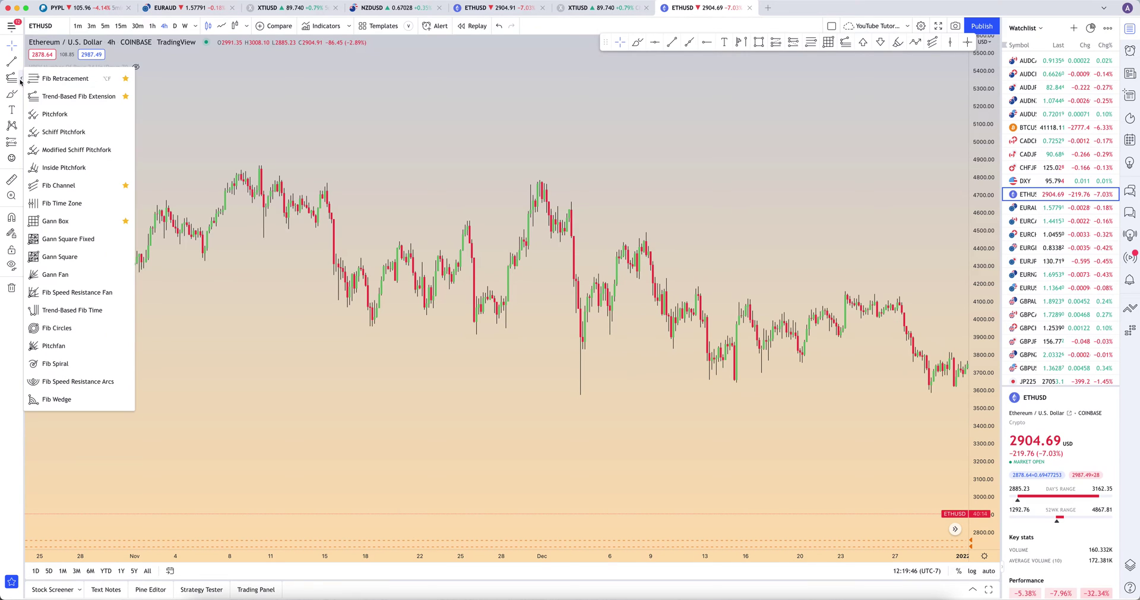
{"action": "left_click", "coordinate": [64, 99]}
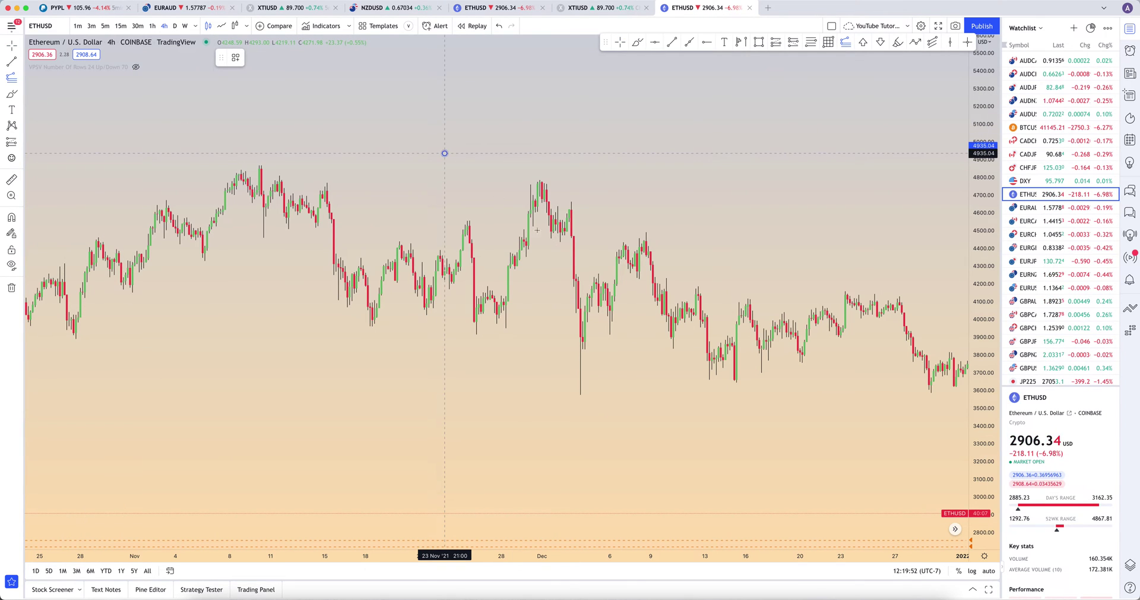
{"action": "left_click", "coordinate": [565, 278]}
{"action": "left_click", "coordinate": [714, 175]}
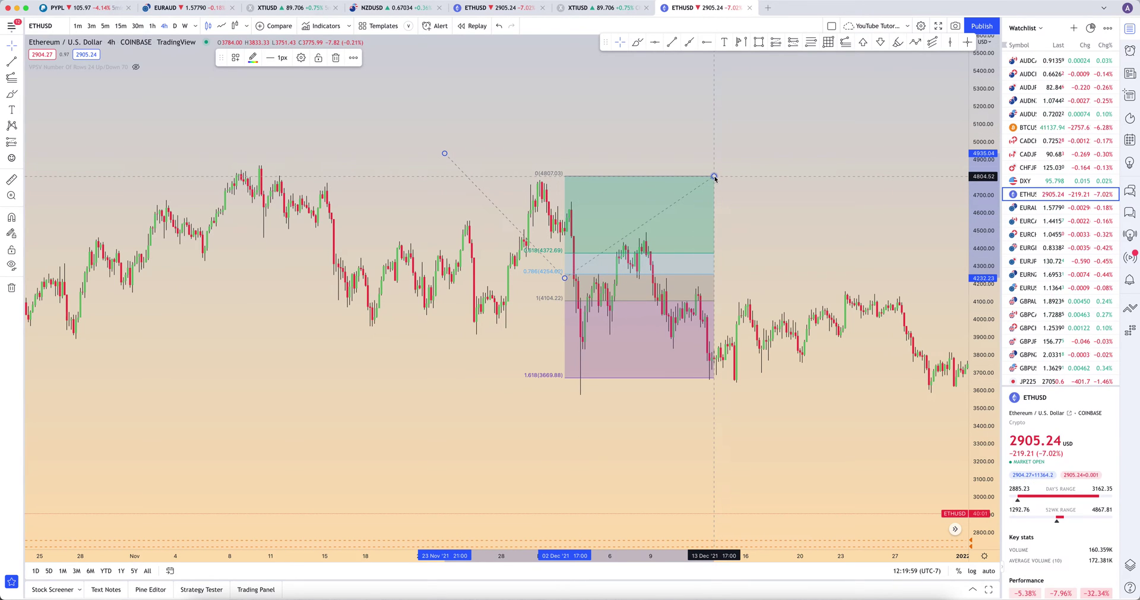
- In the extension's style settings, try light pink, cyan and crimson for the 1.618 level and set it back to purple
{"action": "right_click", "coordinate": [714, 177]}
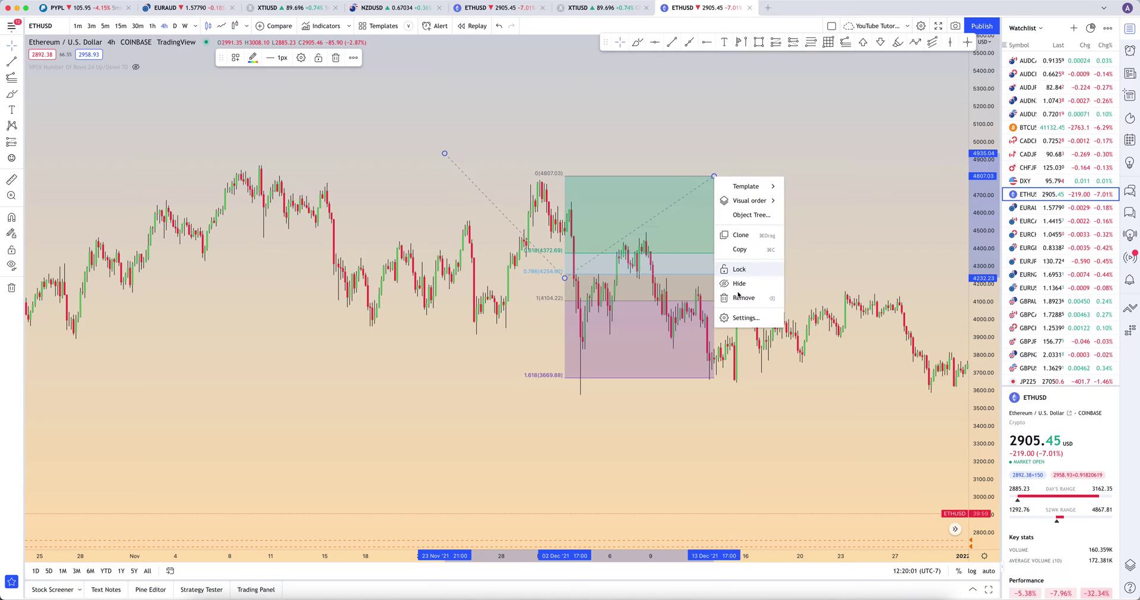
{"action": "left_click", "coordinate": [737, 319]}
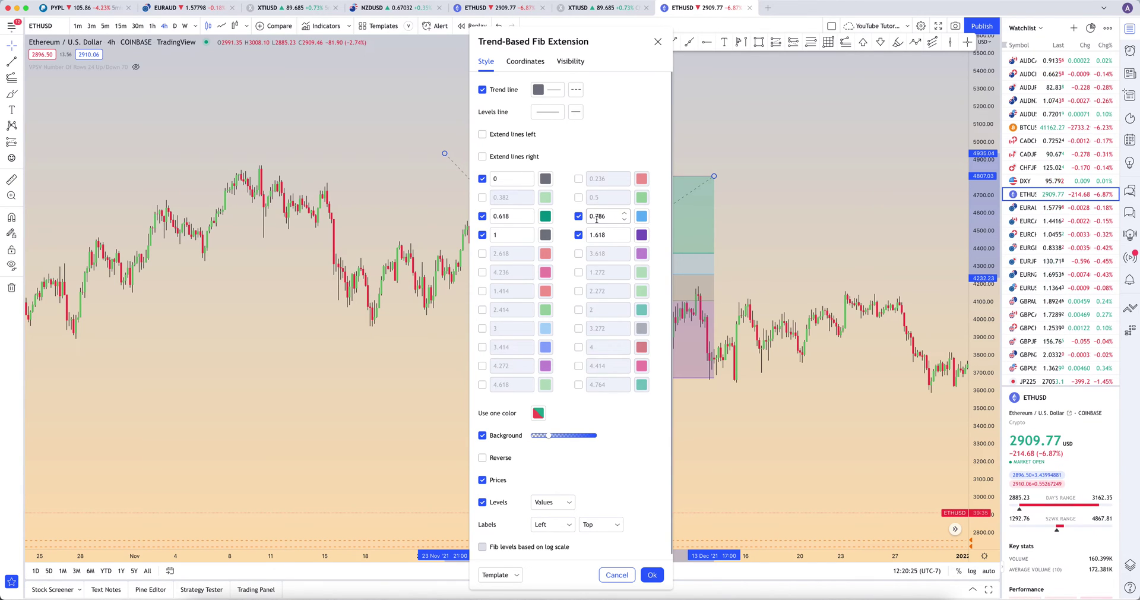
{"action": "left_click", "coordinate": [641, 235]}
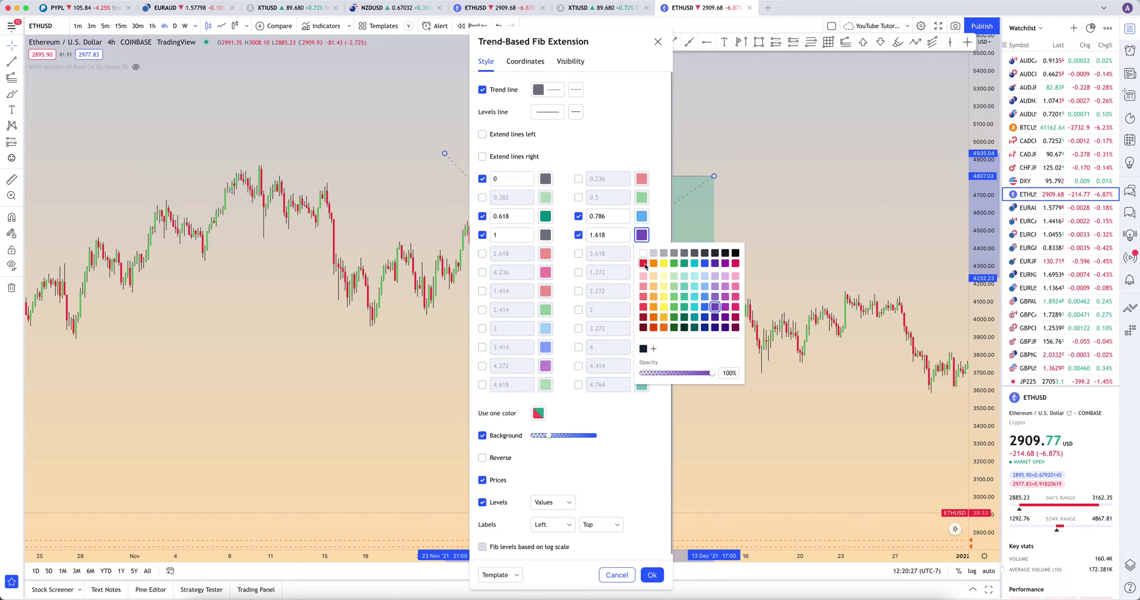
{"action": "left_click", "coordinate": [643, 276]}
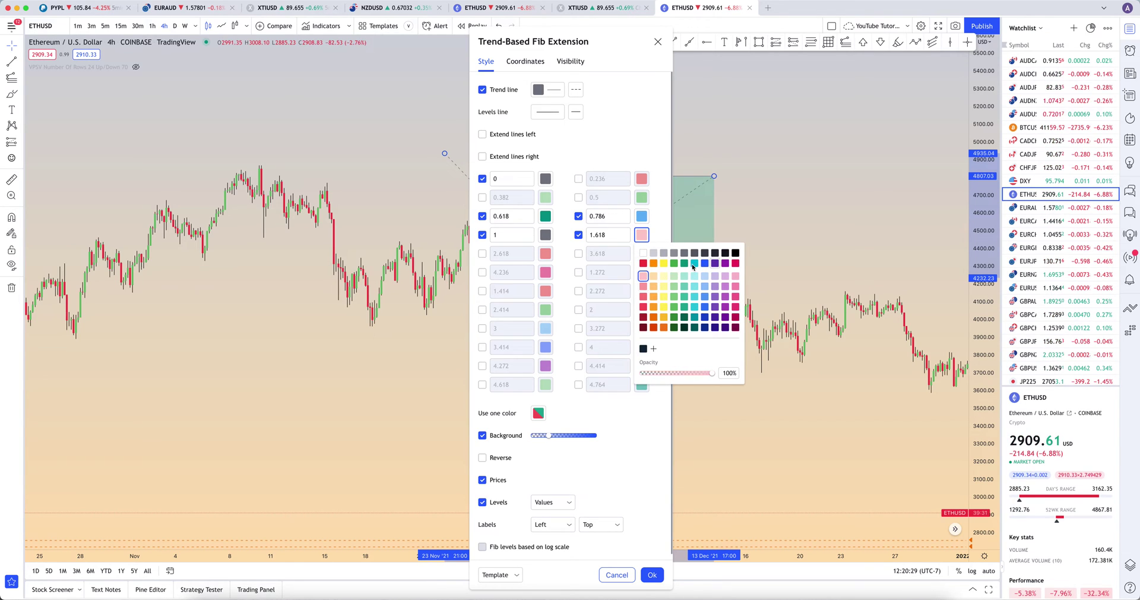
{"action": "left_click", "coordinate": [695, 263]}
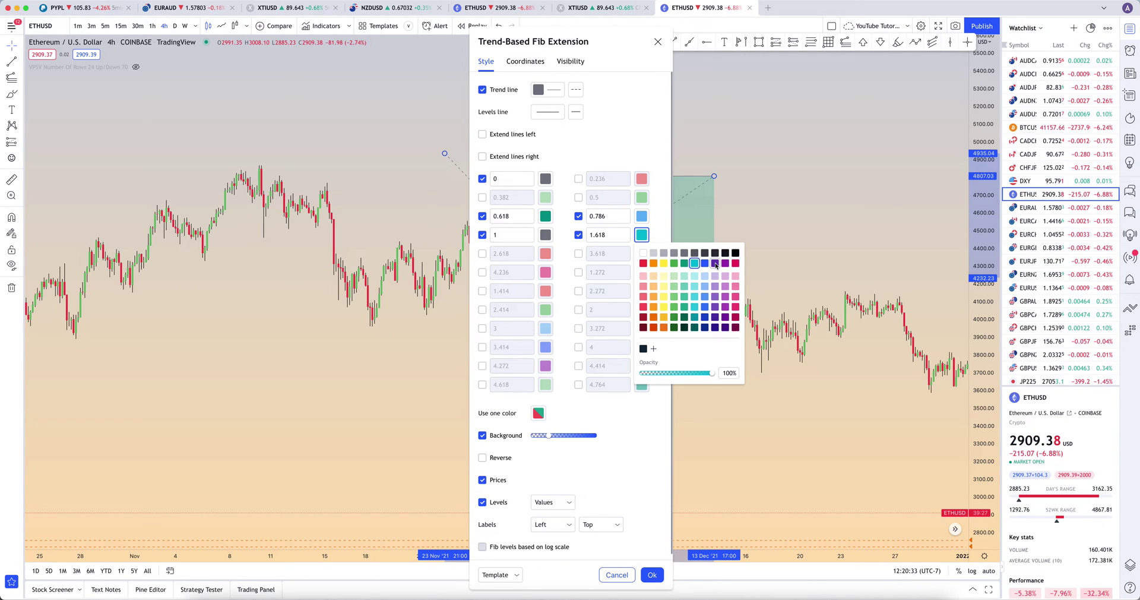
{"action": "left_click", "coordinate": [736, 264]}
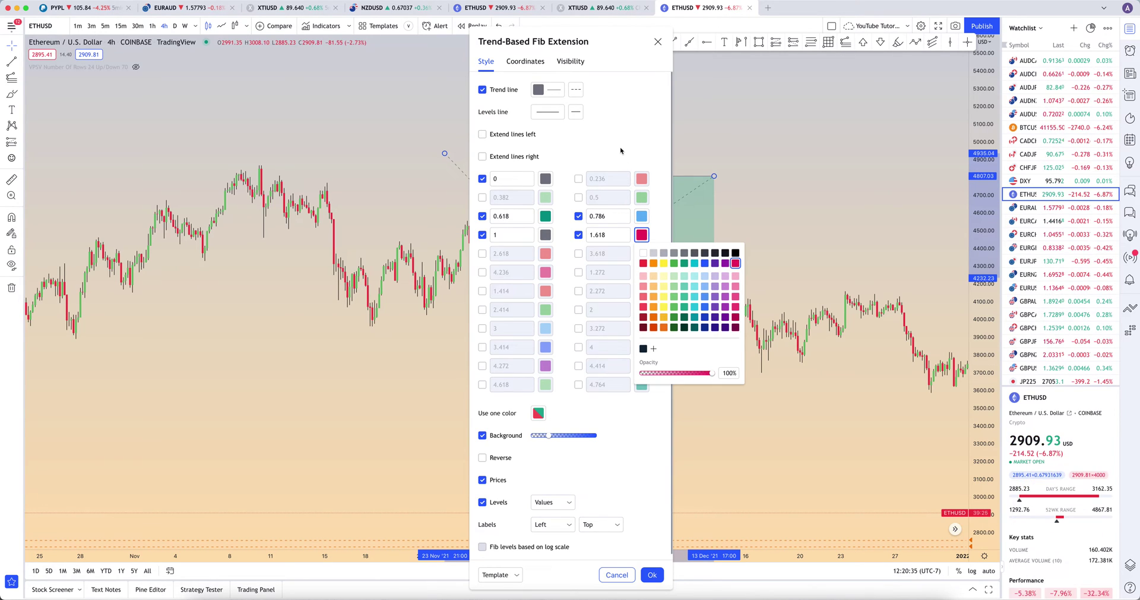
{"action": "left_click", "coordinate": [633, 206]}
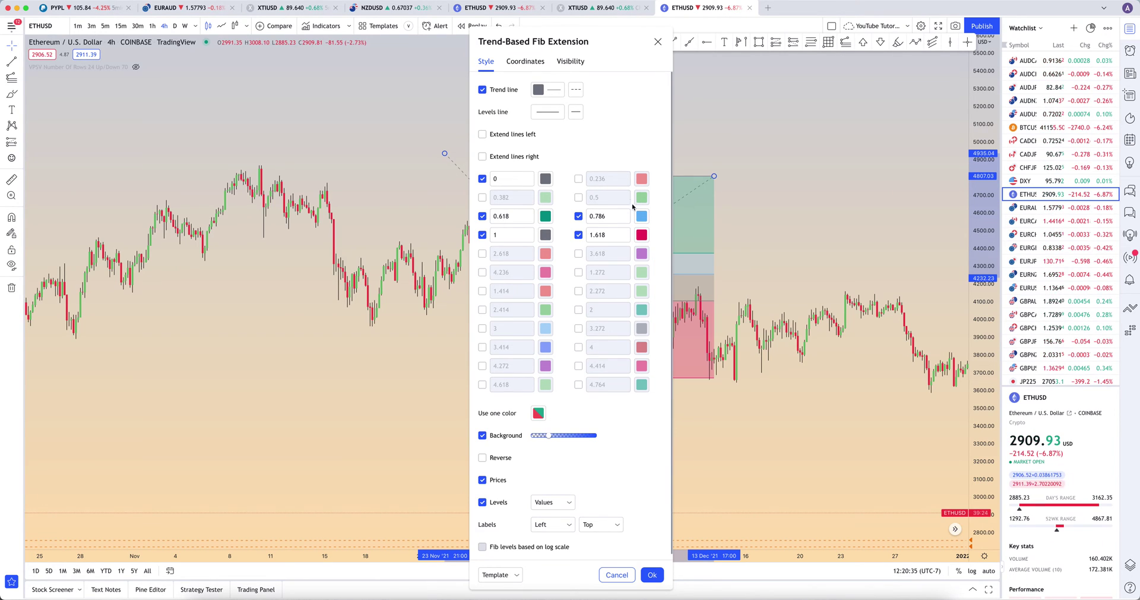
{"action": "left_click", "coordinate": [642, 235]}
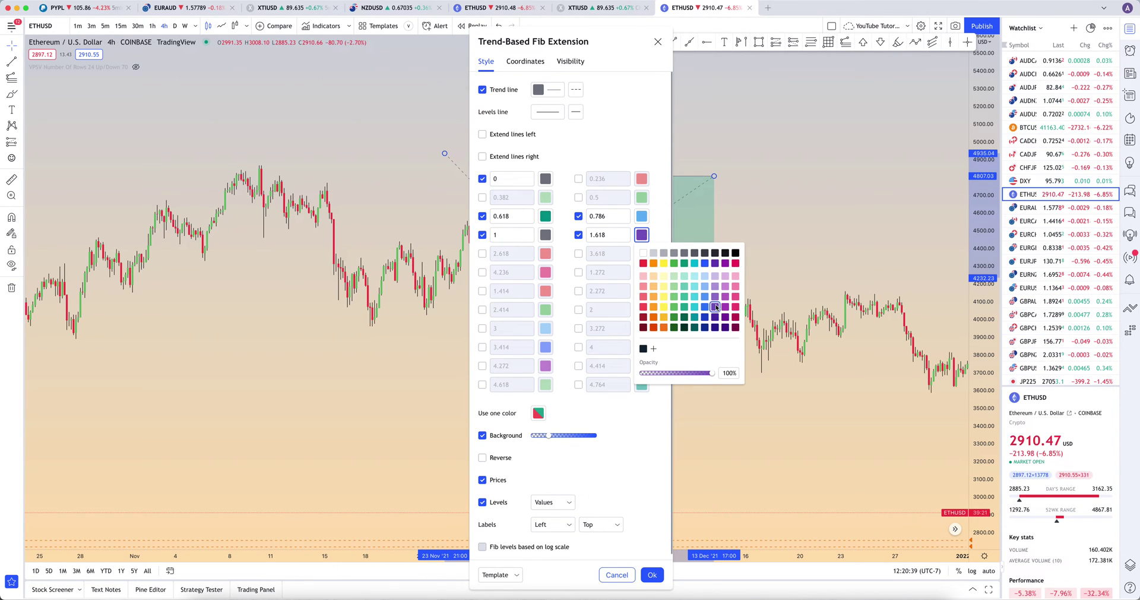
{"action": "left_click", "coordinate": [659, 216]}
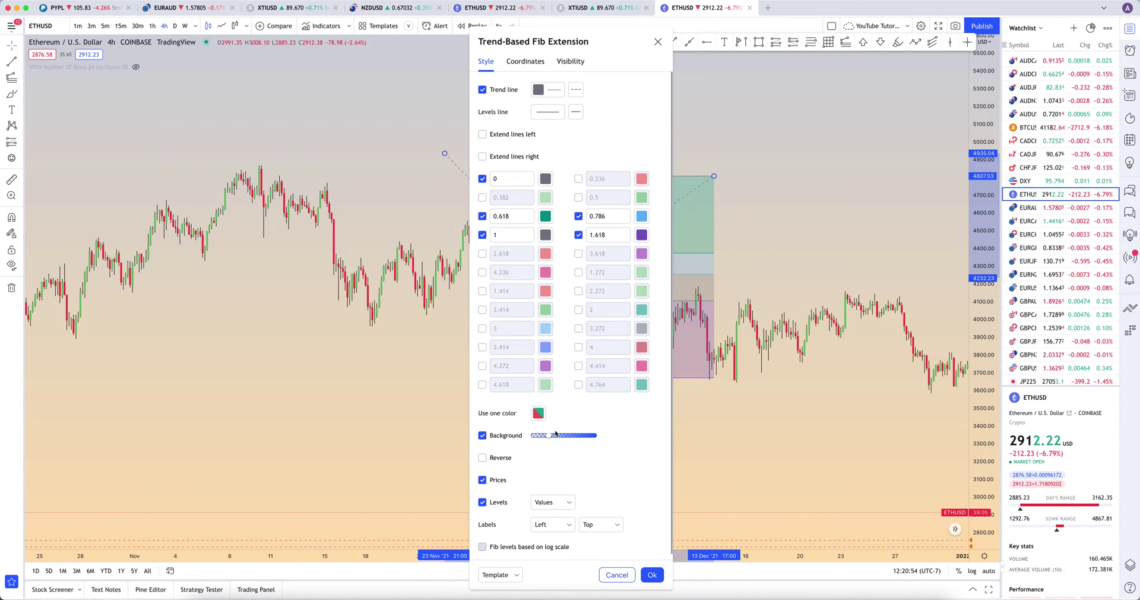
- Adjust the extension's background opacity, apply the settings and delete the sample drawing
{"action": "mouse_move", "coordinate": [548, 437]}
{"action": "left_mouse_down"}
{"action": "mouse_move", "coordinate": [594, 436]}
{"action": "mouse_move", "coordinate": [542, 435]}
{"action": "left_mouse_up"}
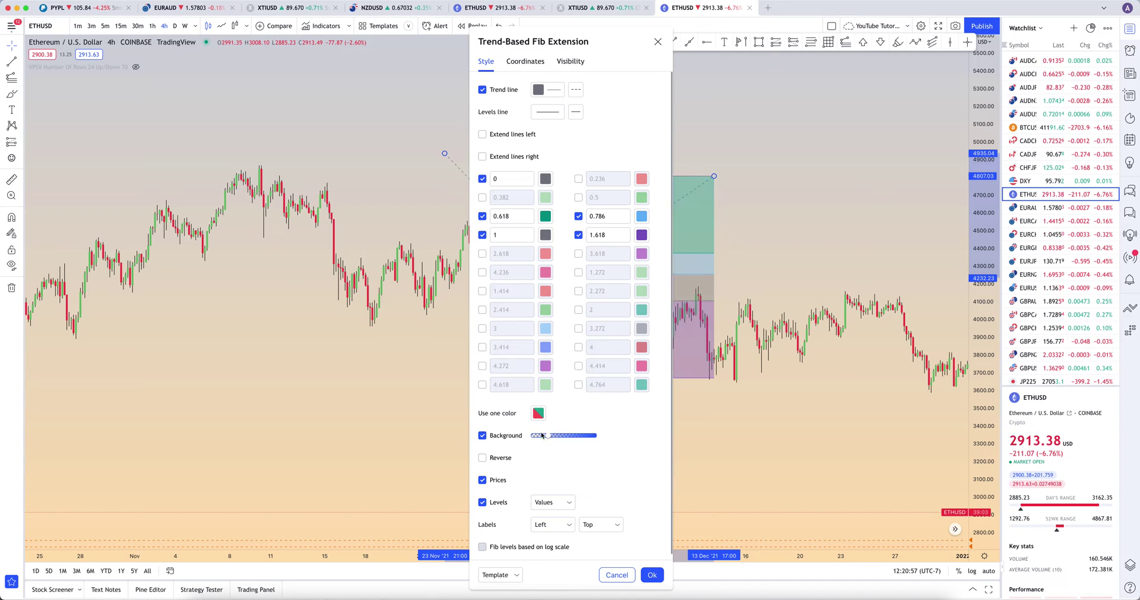
{"action": "left_click", "coordinate": [652, 575]}
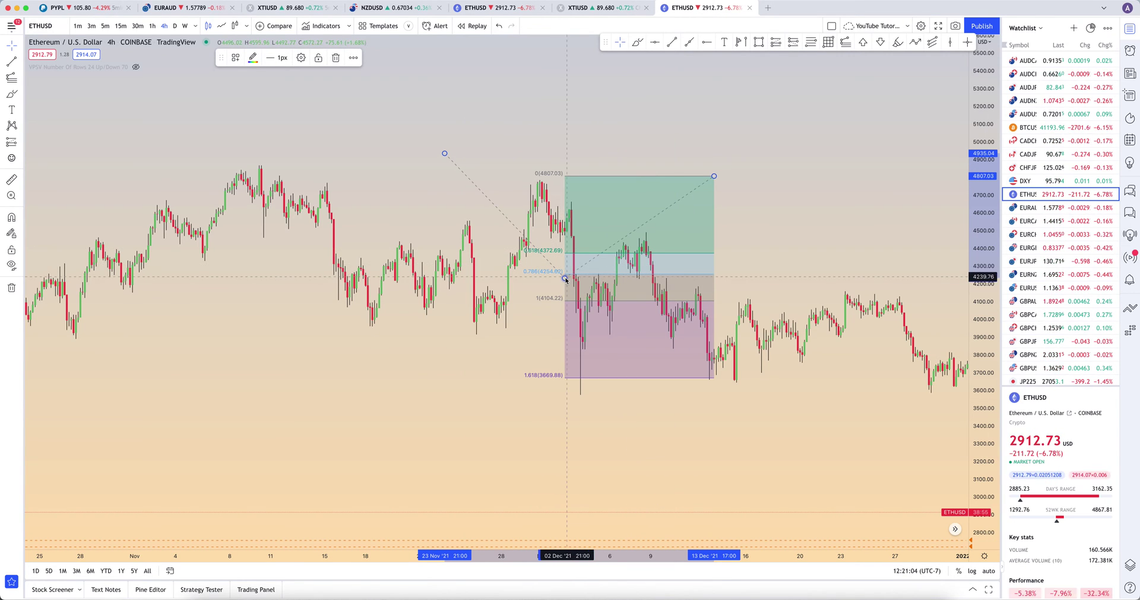
{"action": "key", "text": "Delete"}
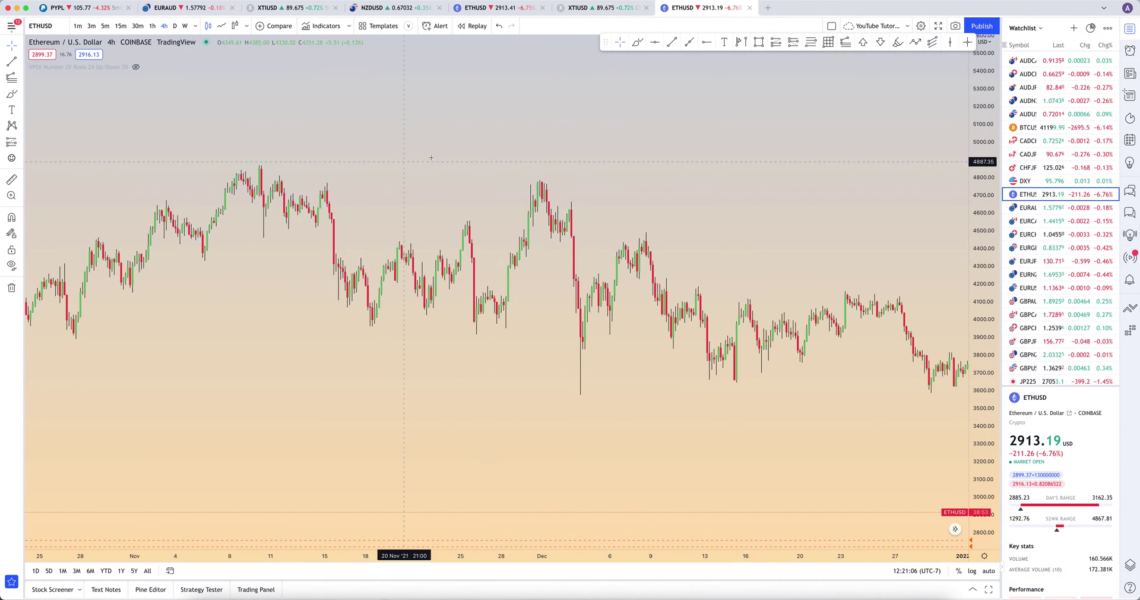
- Draw a Trend-Based Fib Extension from the 9 Nov high near 4865 to the 25 Nov low near 3916 and the high near 4784
{"action": "scroll", "coordinate": [565, 153], "scroll_direction": "left", "scroll_amount": 5}
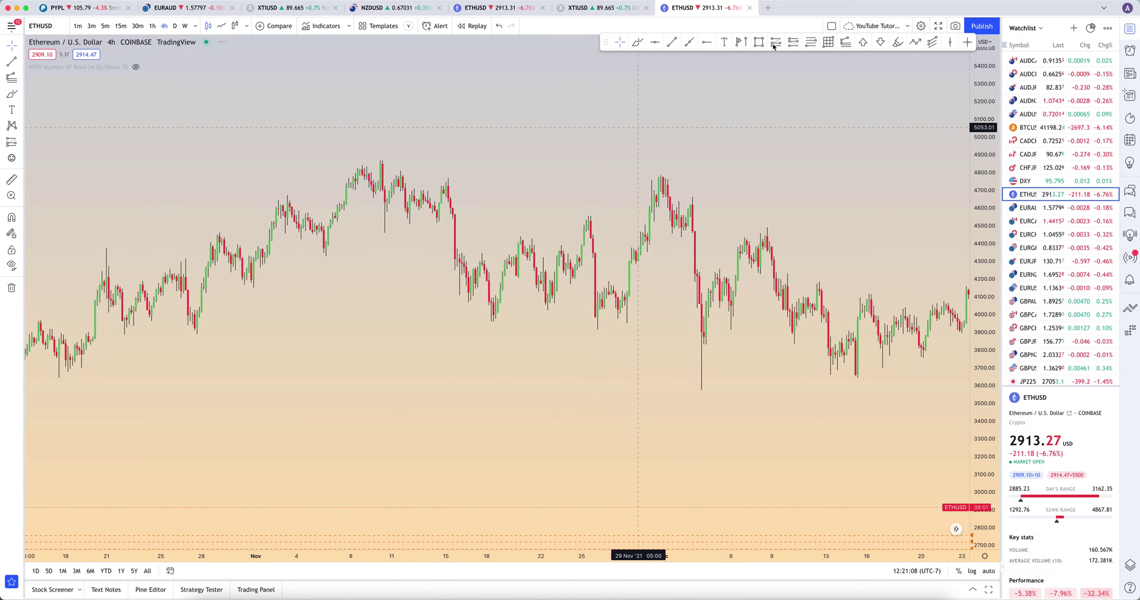
{"action": "left_click", "coordinate": [847, 43]}
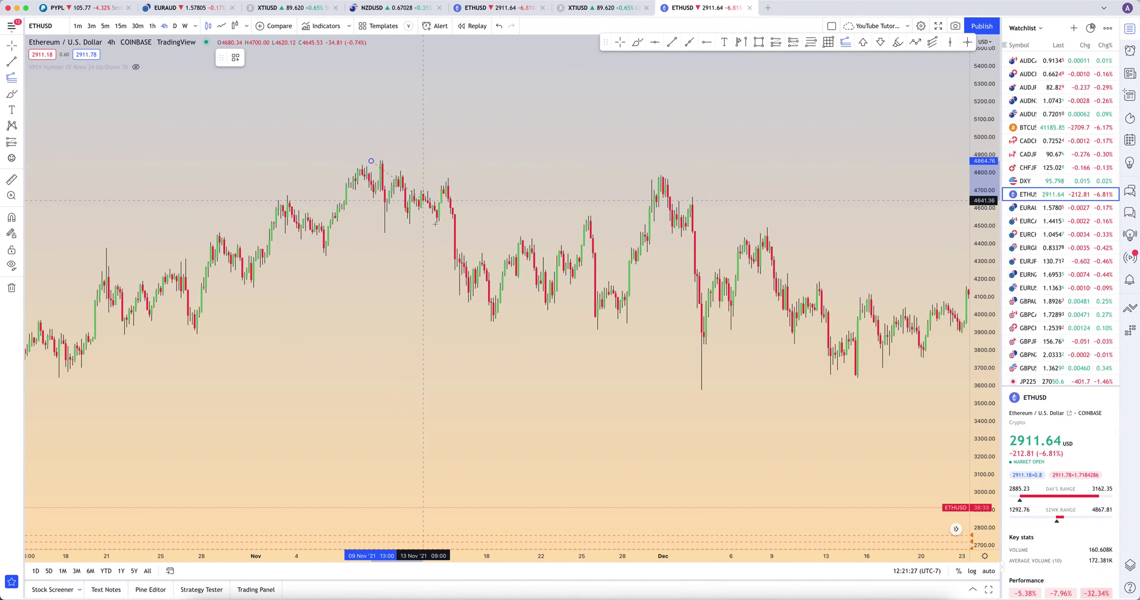
{"action": "left_click", "coordinate": [589, 329]}
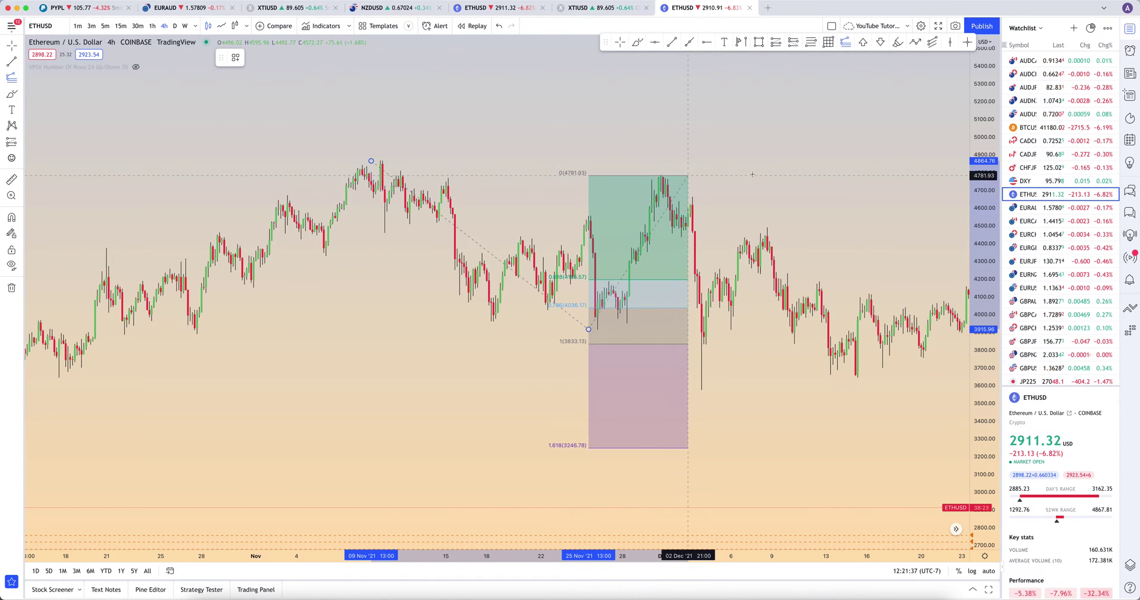
{"action": "left_click", "coordinate": [815, 175]}
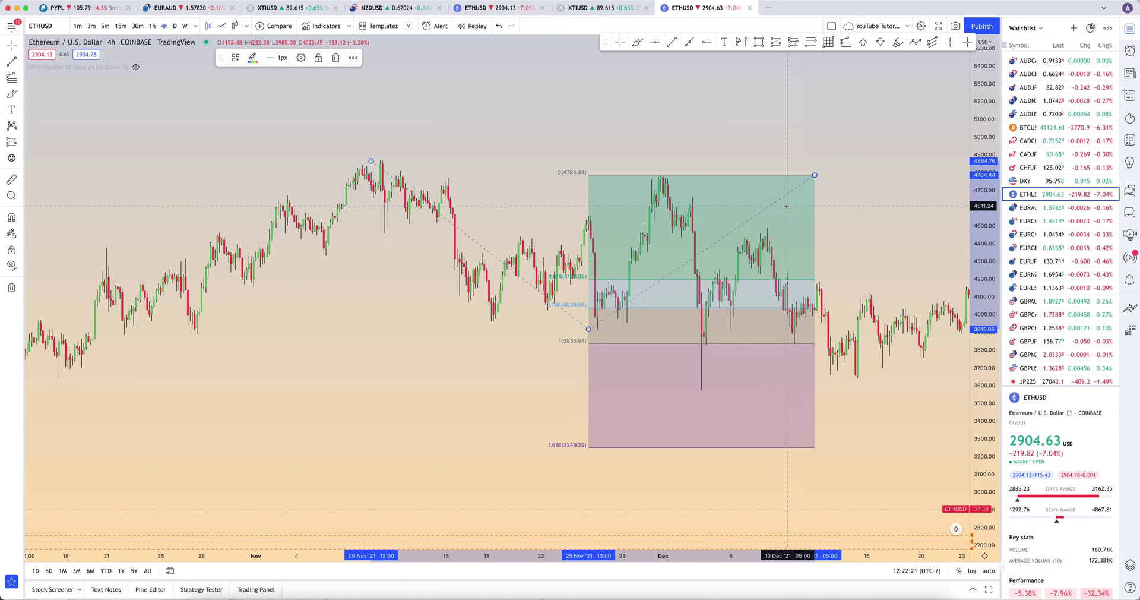
- Measure the price move from the extension's 1 level up to its 0.618 level in early December
{"action": "left_click", "coordinate": [12, 180]}
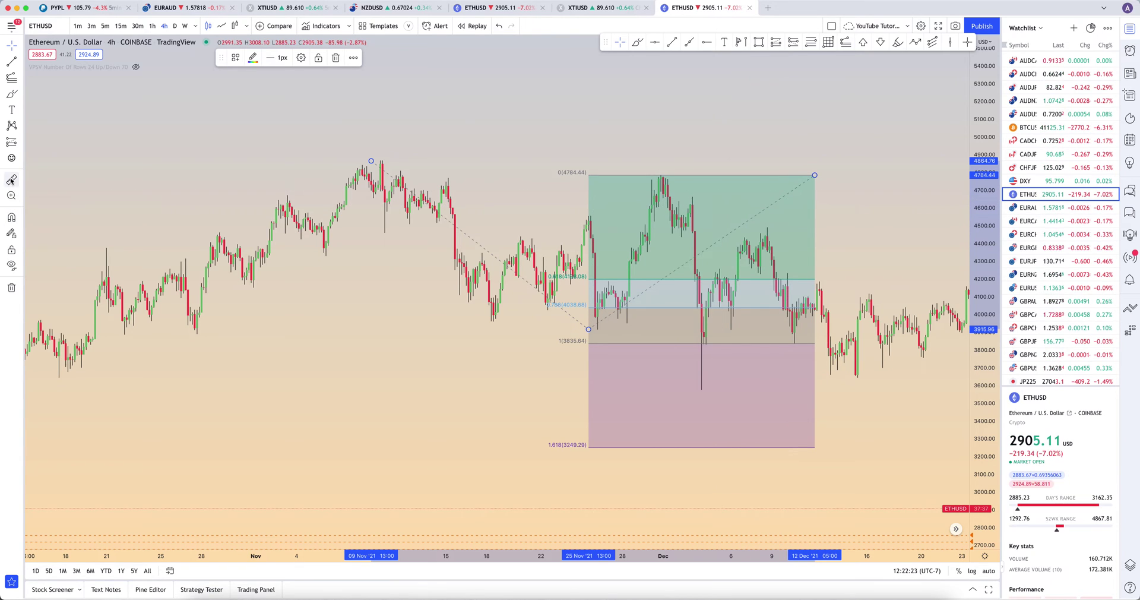
{"action": "left_click", "coordinate": [716, 338]}
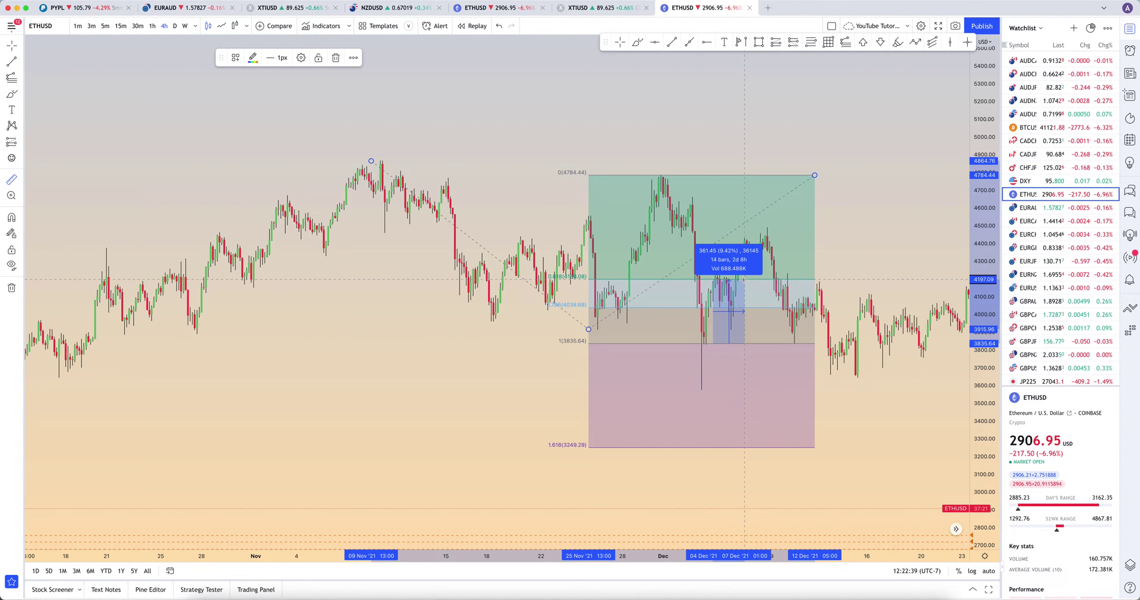
{"action": "left_click", "coordinate": [744, 279]}
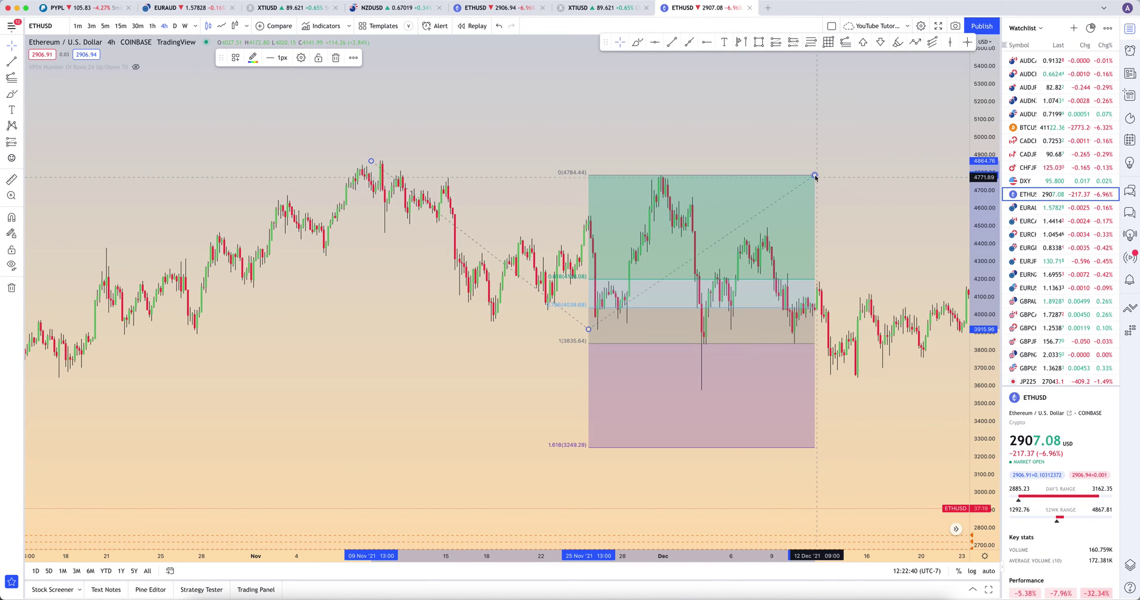
- Replace the extension with one drawn from the early December low near 3577 to the 8 Dec high near 4491 and a low near 3640
{"action": "key", "text": "Delete"}
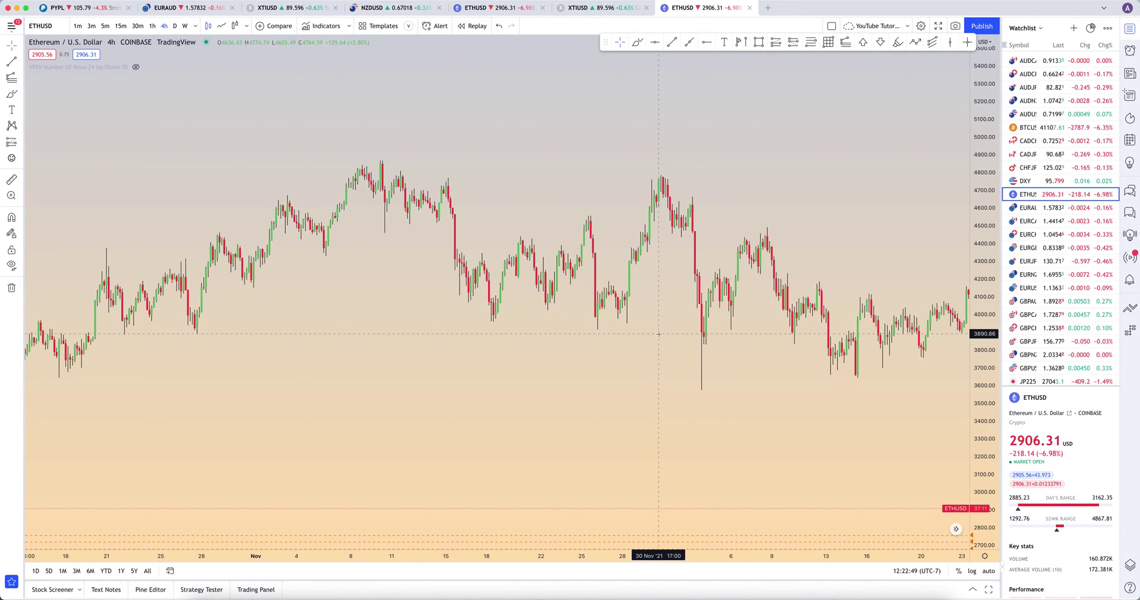
{"action": "left_click_drag", "start_coordinate": [614, 323], "coordinate": [556, 317]}
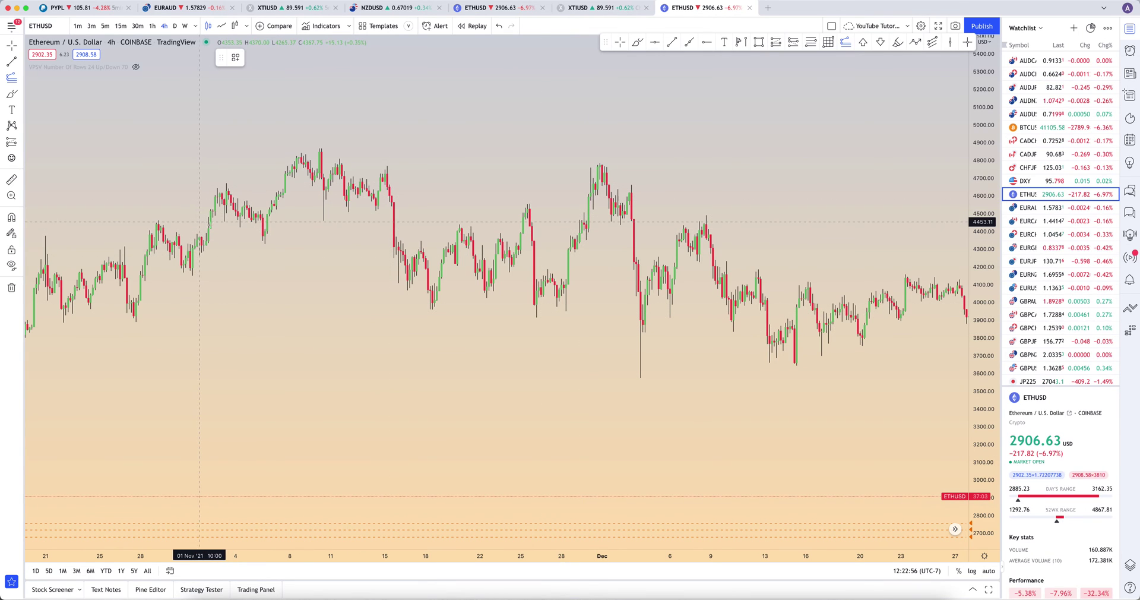
{"action": "left_click", "coordinate": [629, 378]}
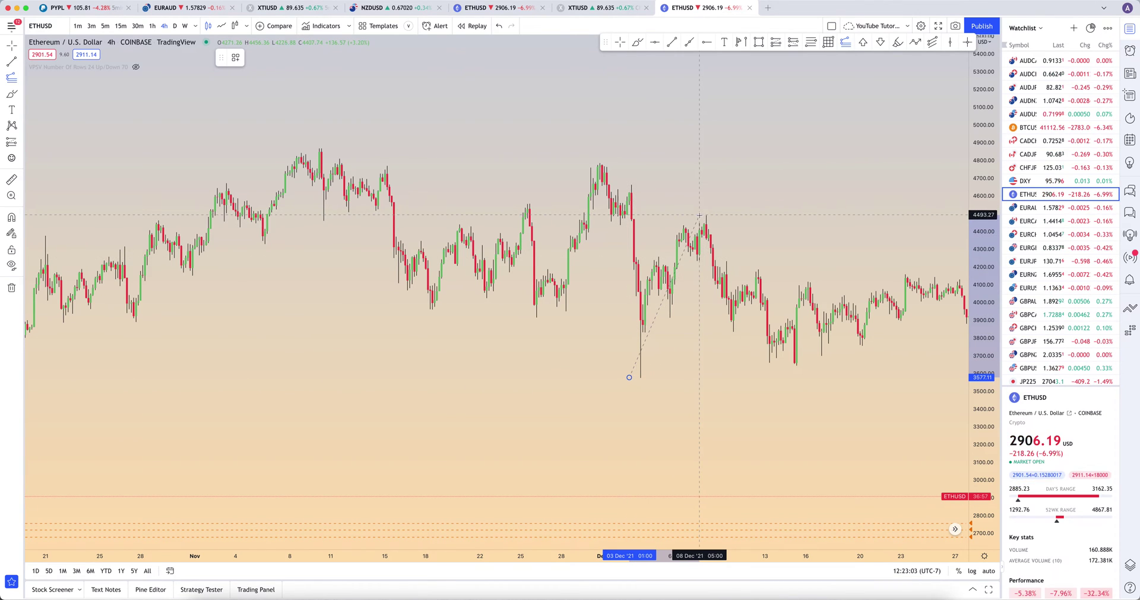
{"action": "left_click", "coordinate": [701, 215]}
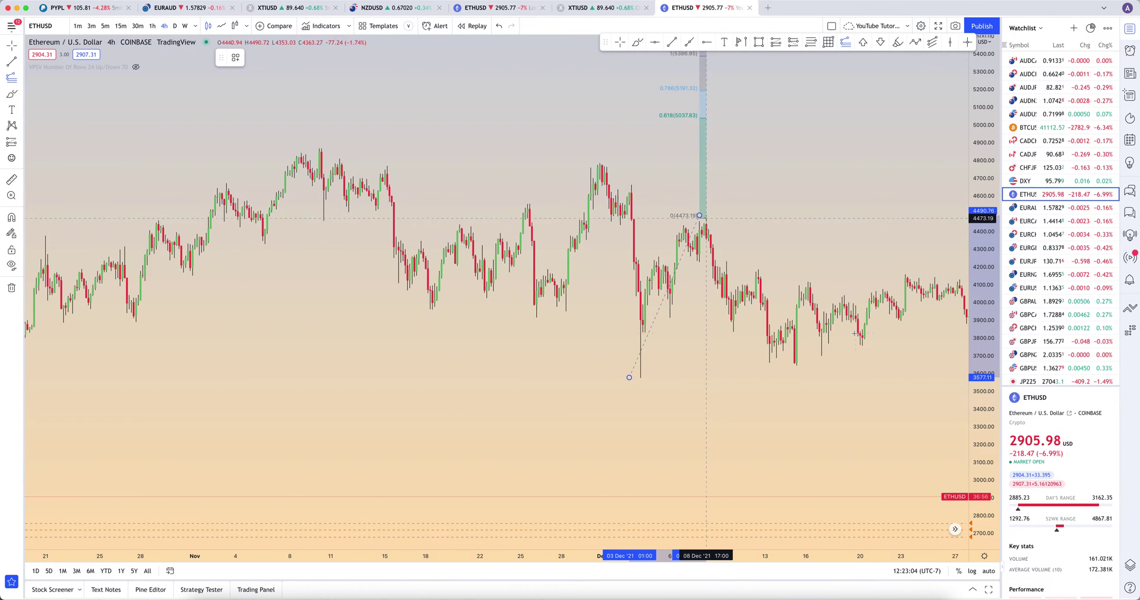
{"action": "left_click", "coordinate": [930, 366]}
- Draw a Trend-Based Fib Extension from the 3 Jan high near 3893 to the 9 Jan low near 2930 and the pullback high near 3421
{"action": "scroll", "coordinate": [762, 391], "scroll_direction": "right", "scroll_amount": 5}
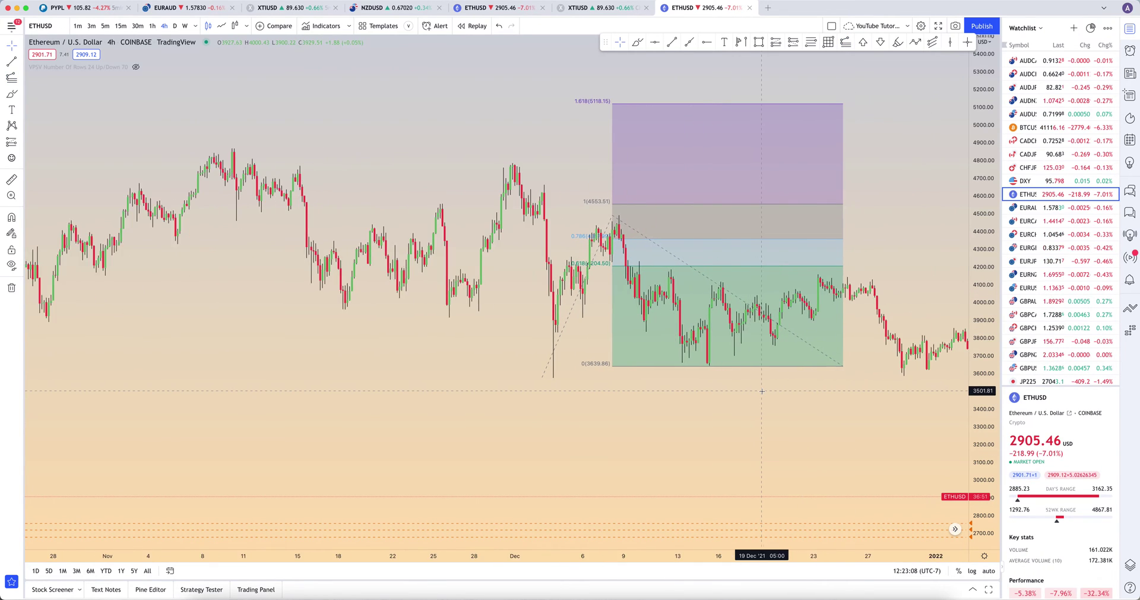
{"action": "scroll", "coordinate": [763, 391], "scroll_direction": "right", "scroll_amount": 3}
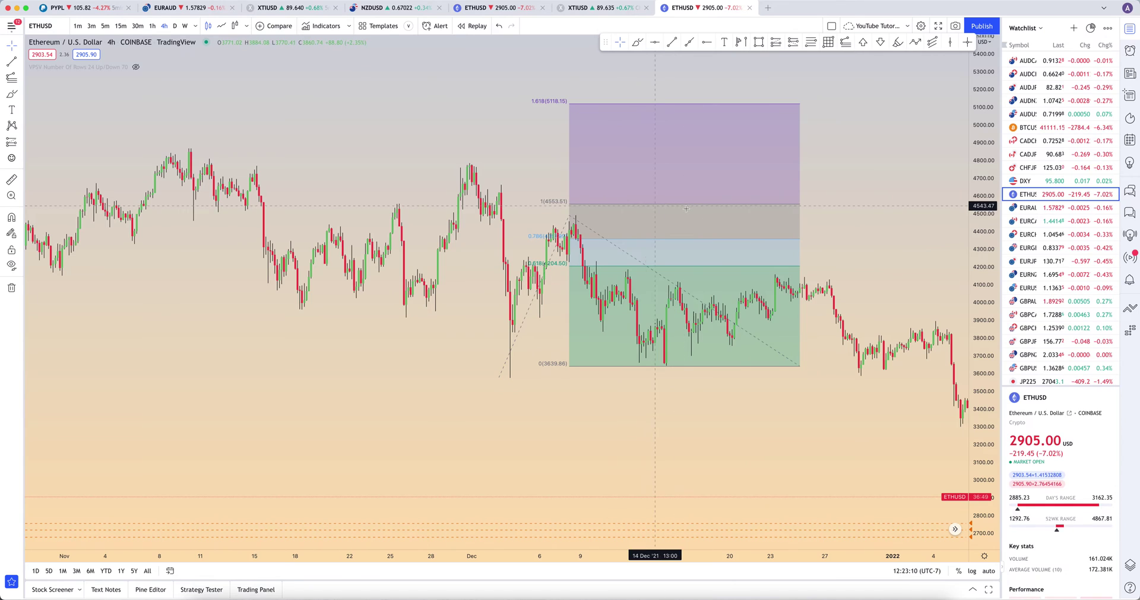
{"action": "left_click_drag", "start_coordinate": [808, 442], "coordinate": [621, 392]}
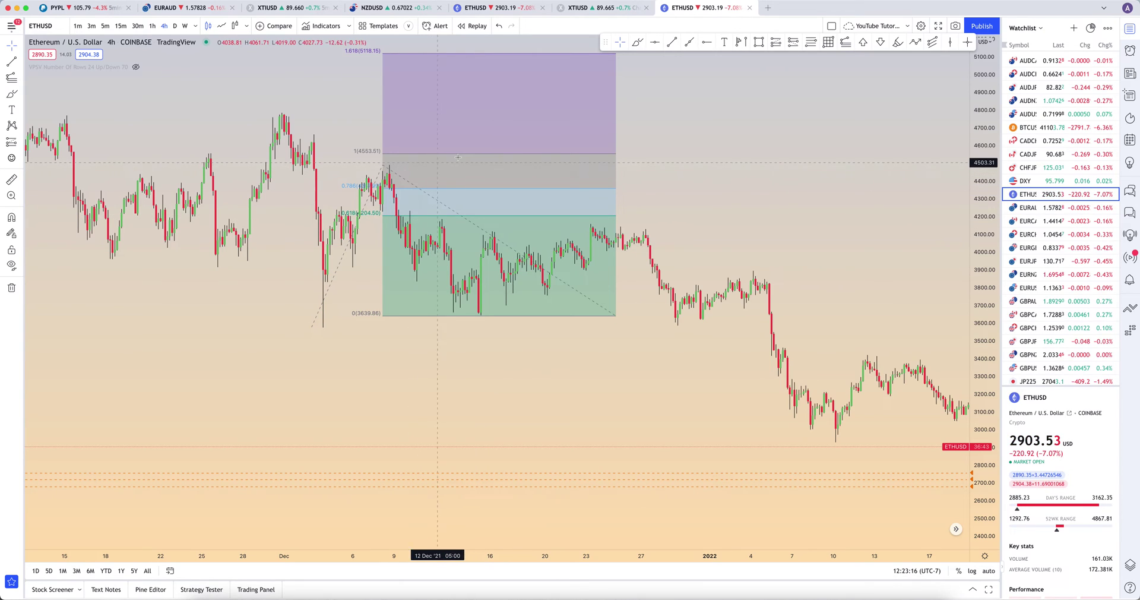
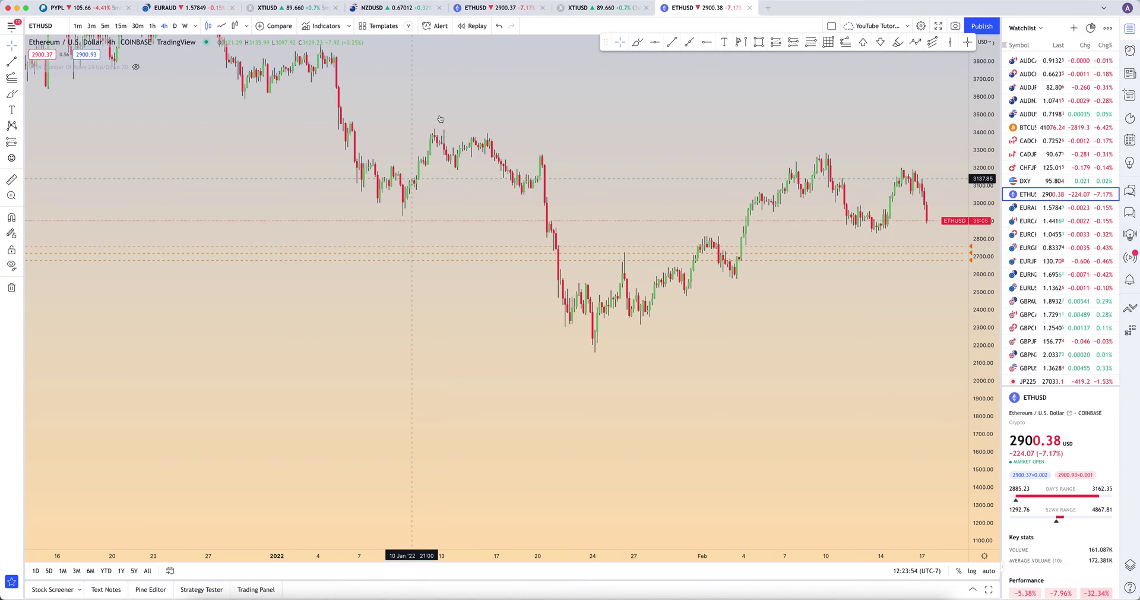
{"action": "left_click_drag", "start_coordinate": [442, 145], "coordinate": [411, 144]}
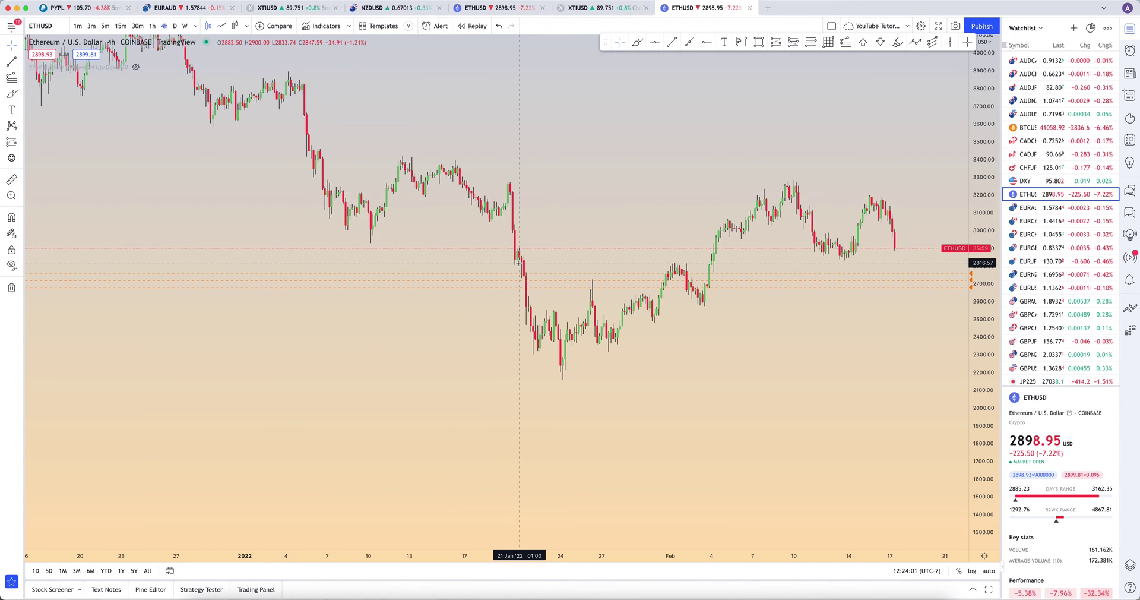
{"action": "left_click", "coordinate": [846, 42]}
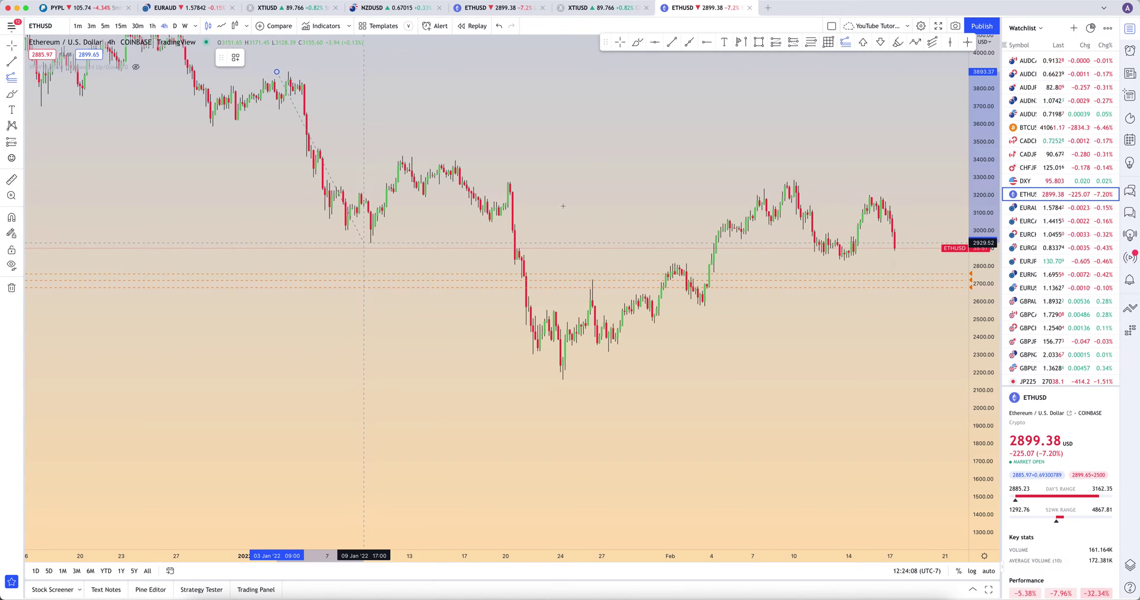
{"action": "left_click", "coordinate": [363, 243]}
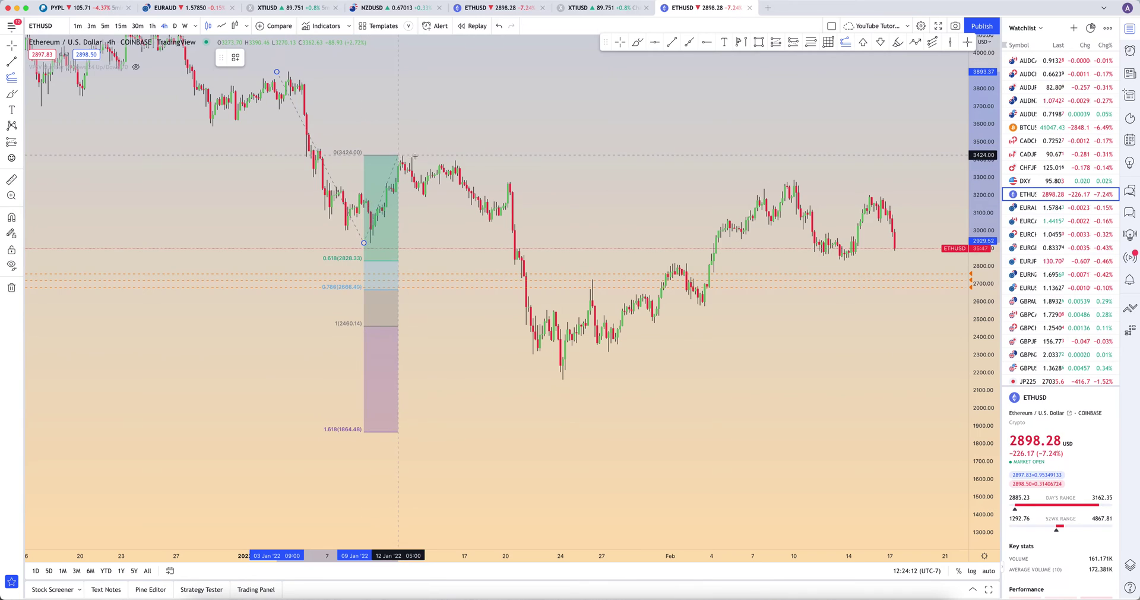
{"action": "left_click", "coordinate": [638, 155]}
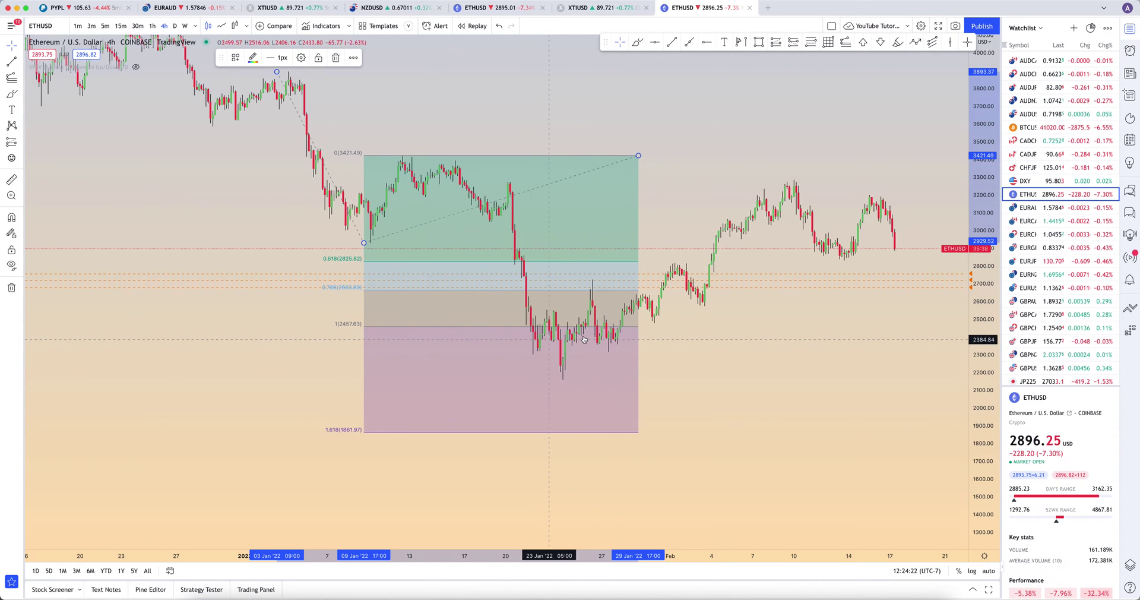
{"action": "left_click_drag", "start_coordinate": [605, 336], "coordinate": [604, 336]}
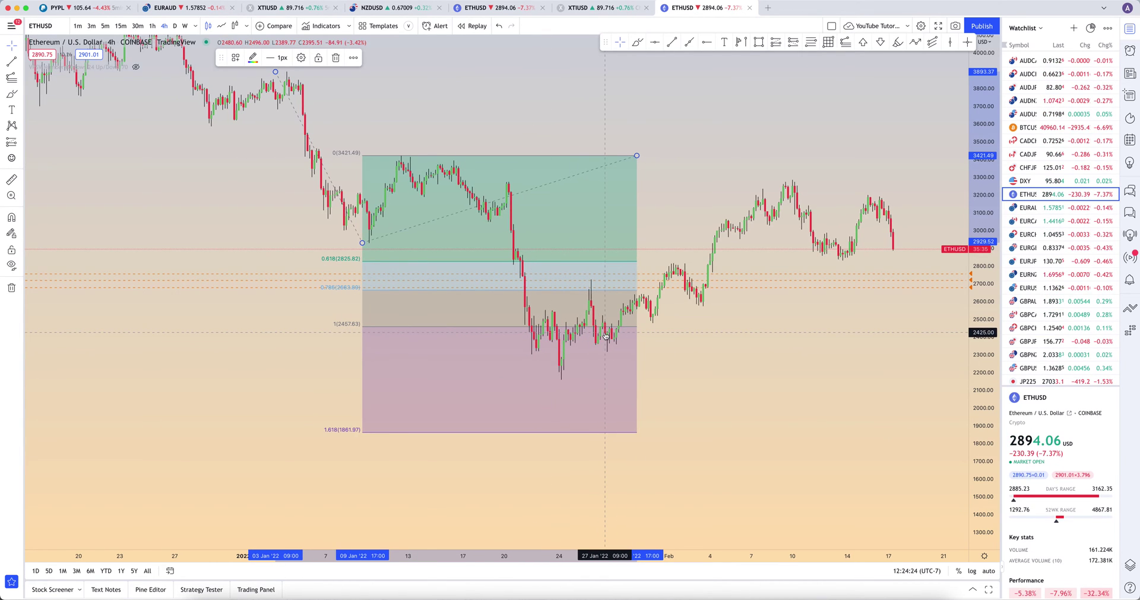